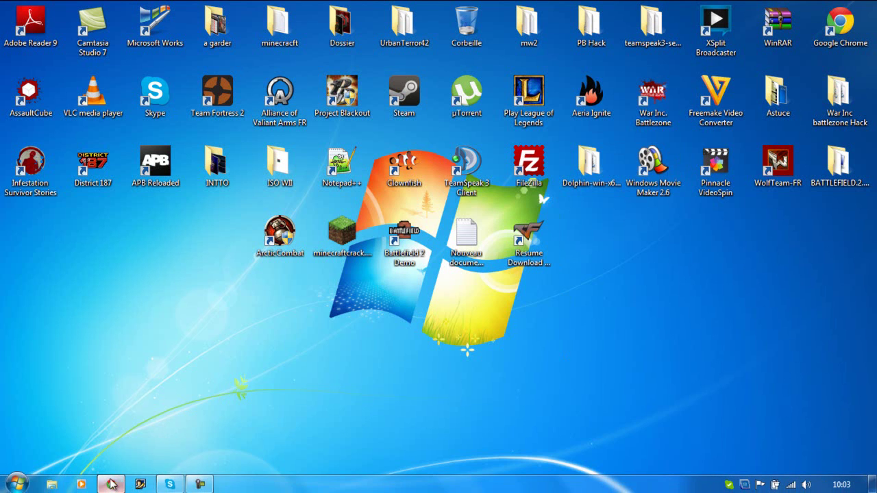
# Step: Open a new tab in Google Chrome and search Google for "dolphin"
pyautogui.click(113, 482)
pyautogui.click(152, 9)
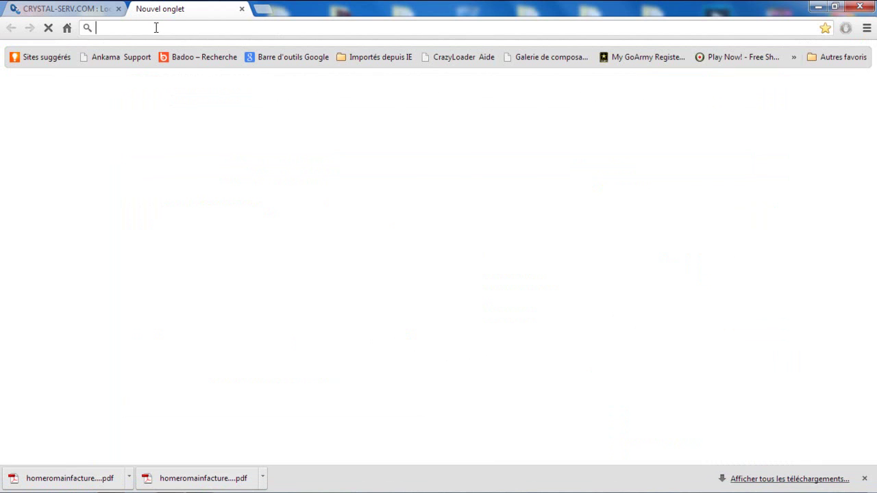
pyautogui.click(411, 179)
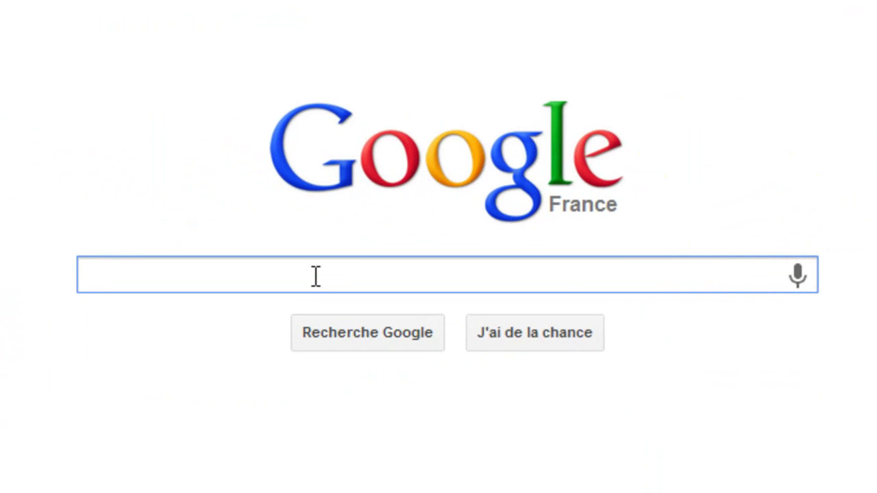
pyautogui.write('Télé')
pyautogui.press('BackSpace')
pyautogui.press('BackSpace')
pyautogui.press('BackSpace')
pyautogui.press('BackSpace')
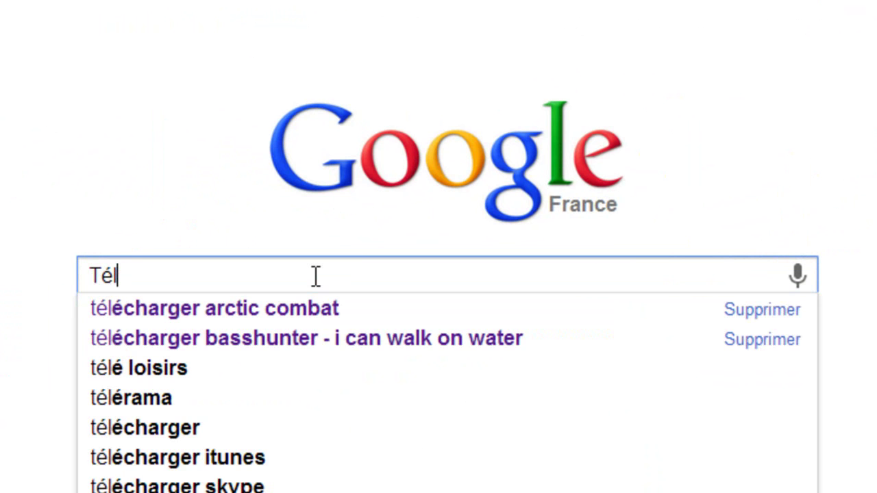
pyautogui.write('Dolfin')
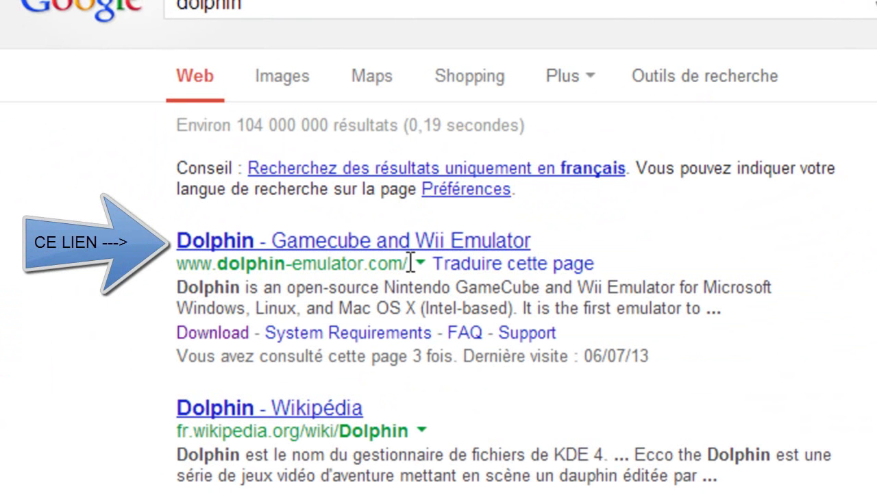
# Step: Open the Dolphin Gamecube and Wii Emulator site, dolphin-emulator.com, from the results and go to its download page
pyautogui.click(294, 255)
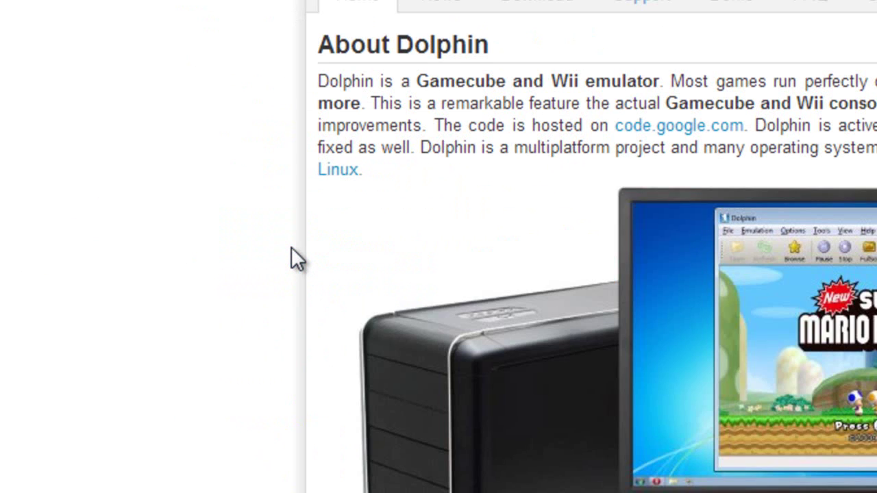
pyautogui.scroll(-5, 291, 248)
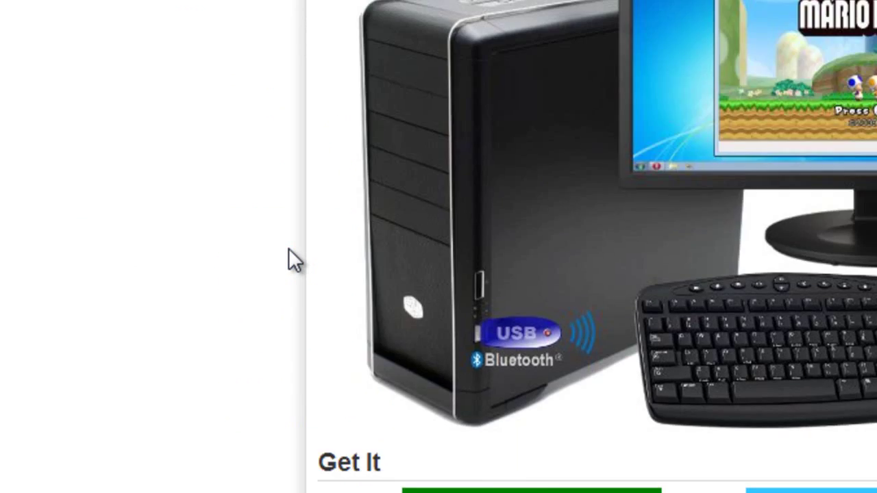
pyautogui.scroll(5, 289, 249)
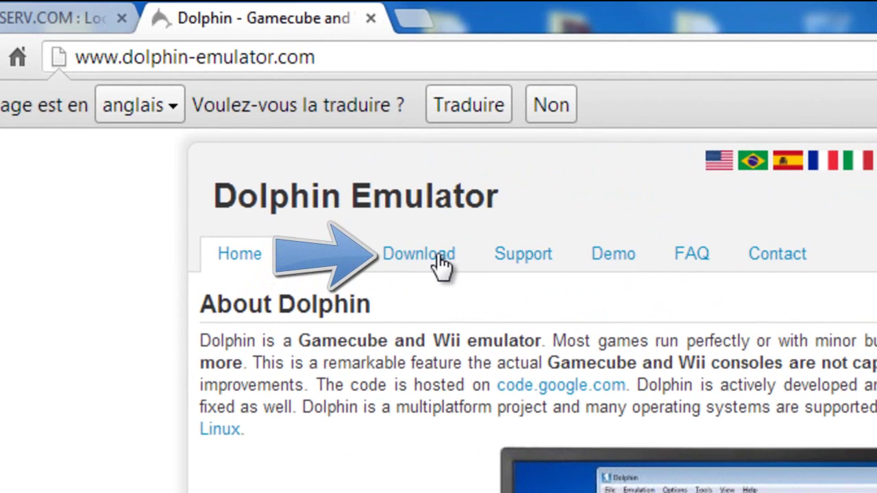
pyautogui.click(530, 55)
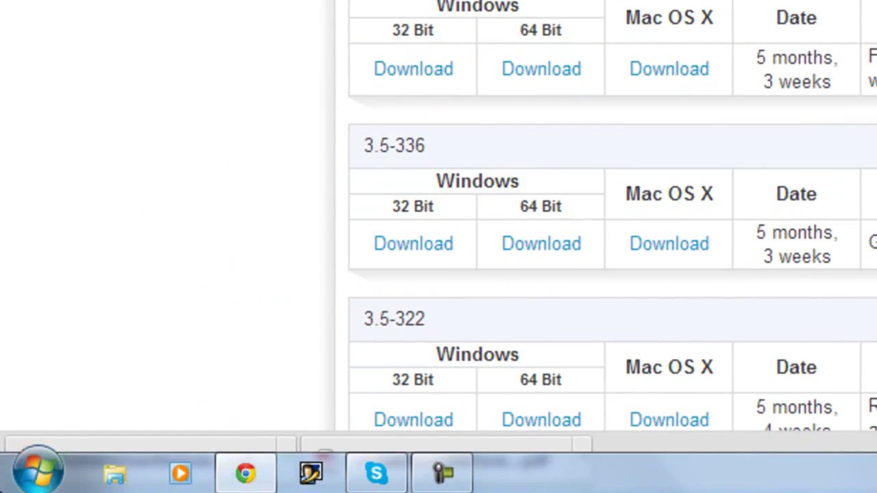
# Step: Check in the Control Panel's system information whether Windows is a 32-bit or 64-bit version
pyautogui.click(39, 470)
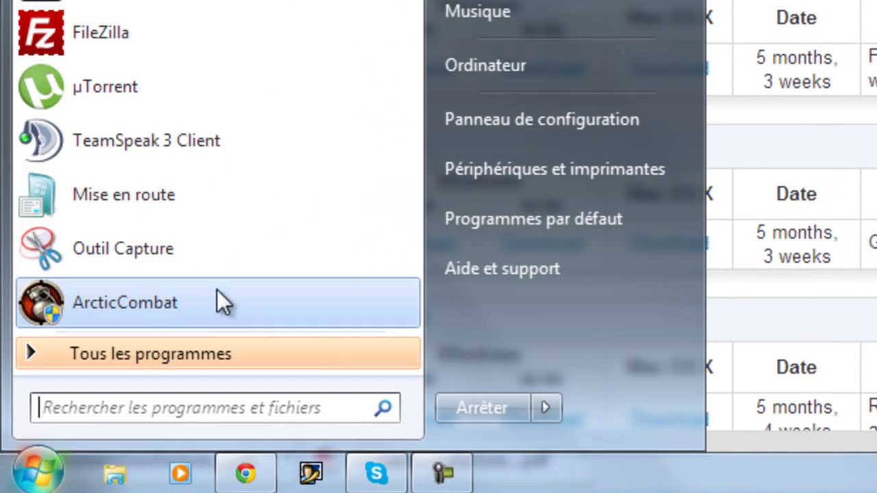
pyautogui.click(463, 122)
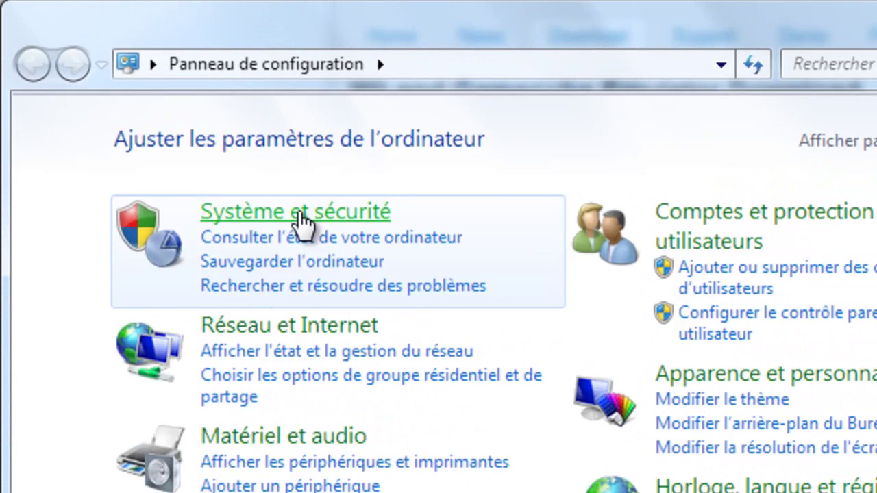
pyautogui.click(298, 213)
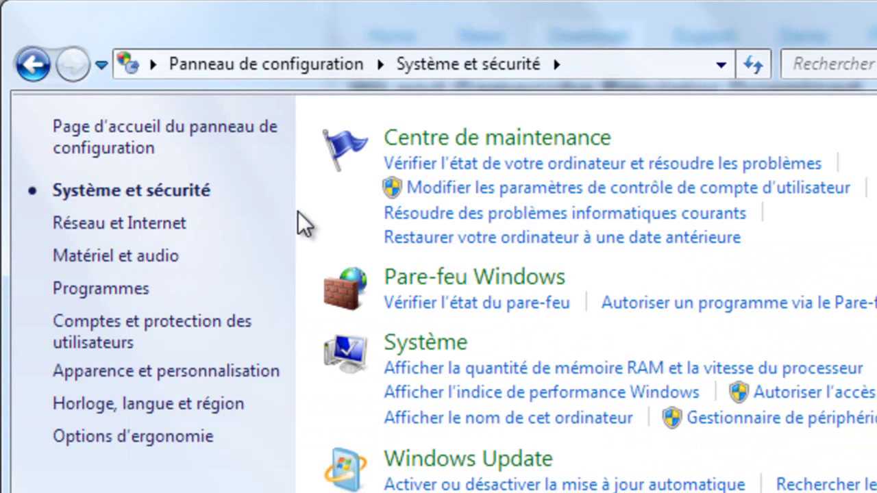
pyautogui.click(414, 345)
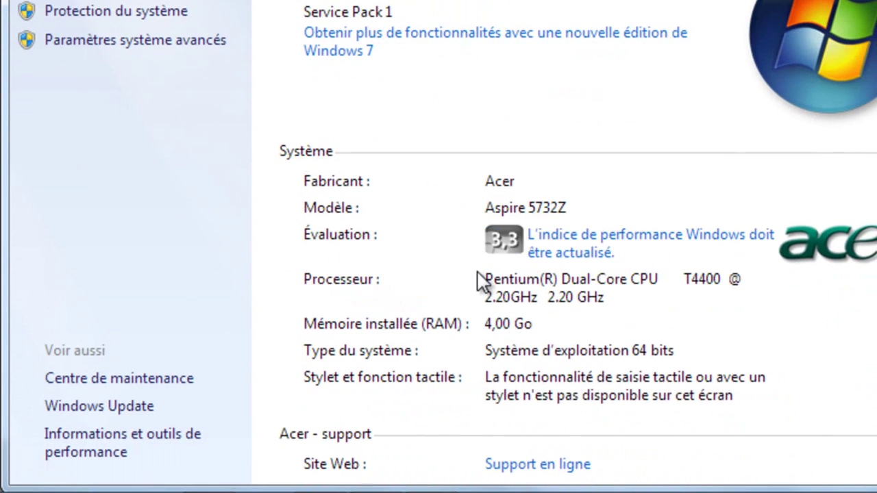
pyautogui.scroll(-5, 480, 281)
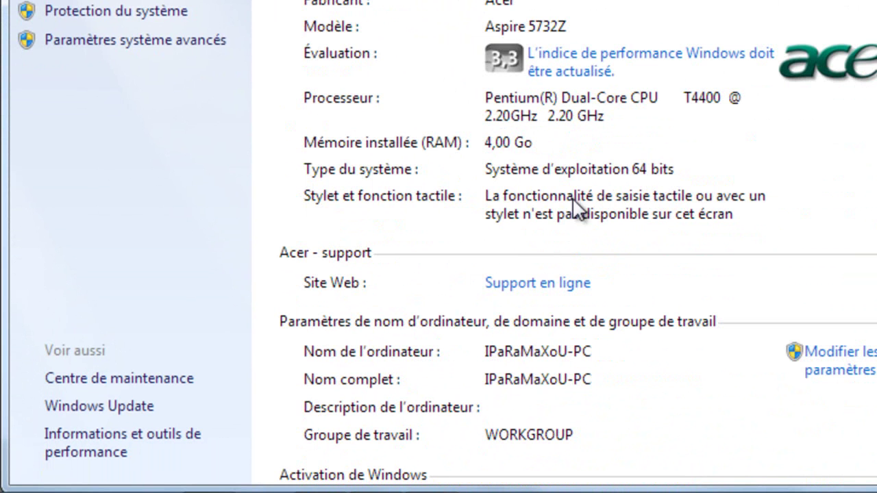
pyautogui.scroll(1, 663, 201)
pyautogui.scroll(4, 662, 199)
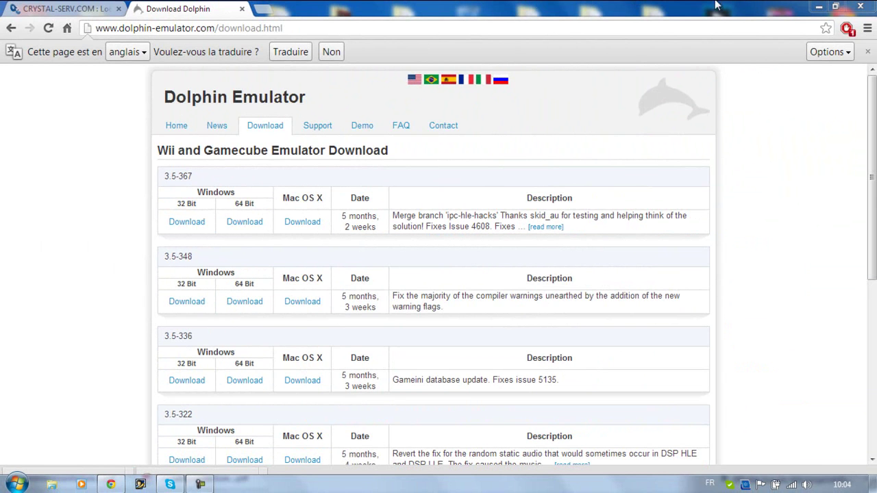
# Step: Close the browser and open the Dolphin-win-x64-v3.5-367 folder from the desktop
pyautogui.click(241, 9)
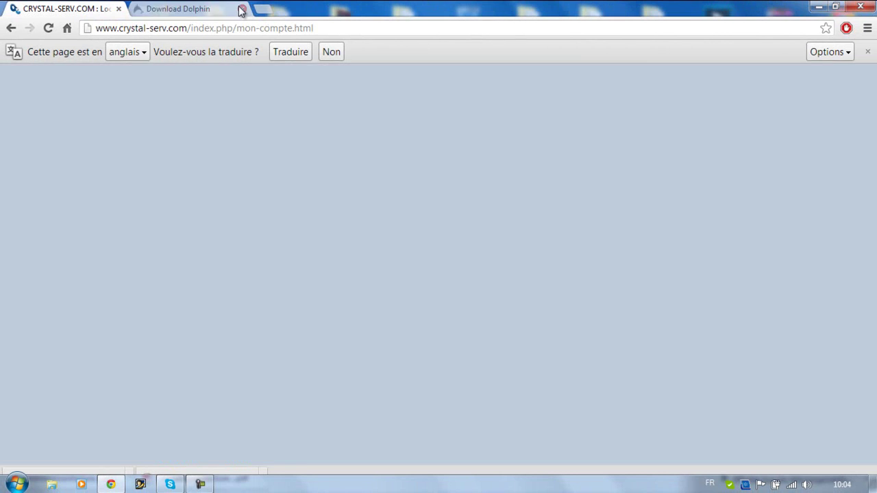
pyautogui.click(865, 6)
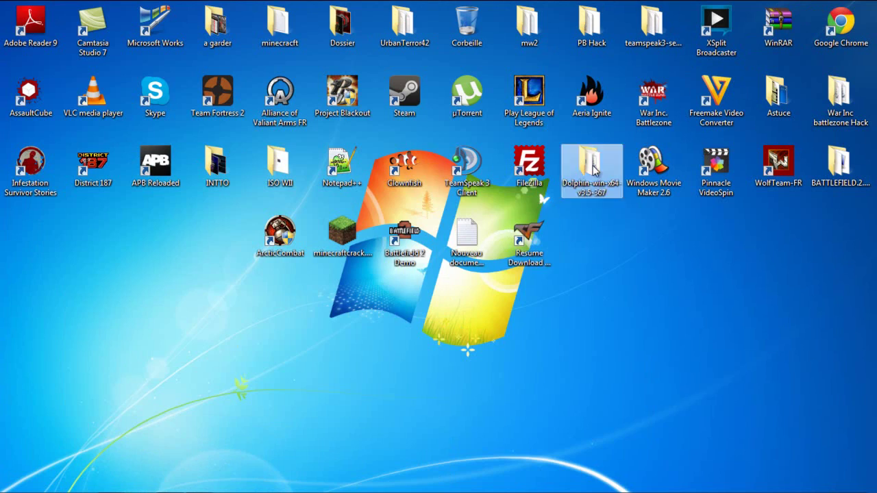
pyautogui.doubleClick(589, 165)
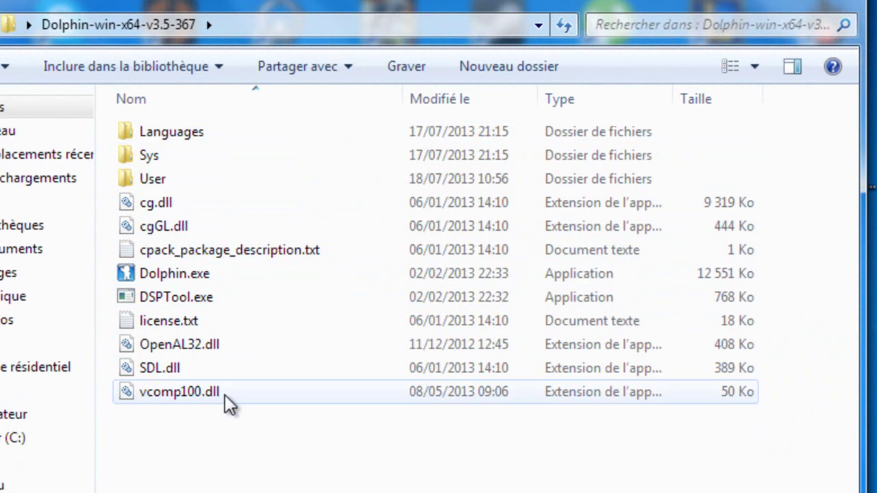
# Step: Move vcomp100.dll out of the Dolphin folder and try running Dolphin.exe without it
pyautogui.moveTo(198, 392); pyautogui.dragTo(873, 184)
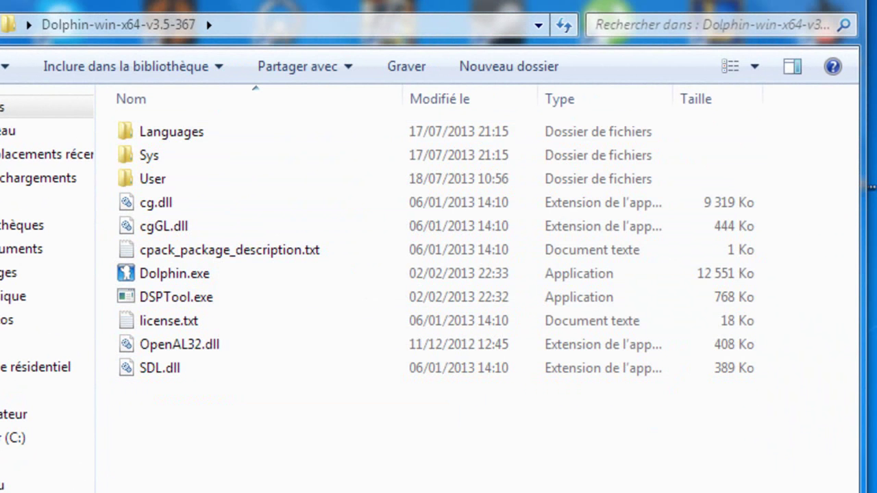
pyautogui.click(300, 284)
pyautogui.doubleClick(299, 283)
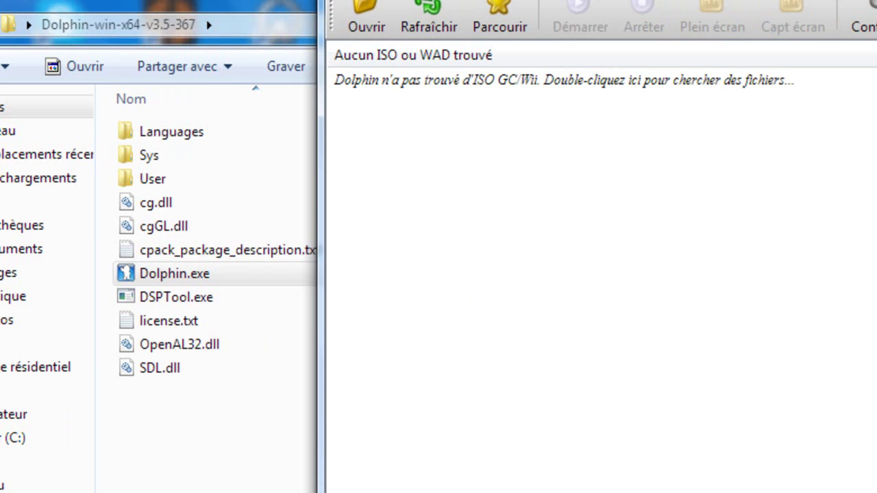
pyautogui.hotkey('alt', 'F4')
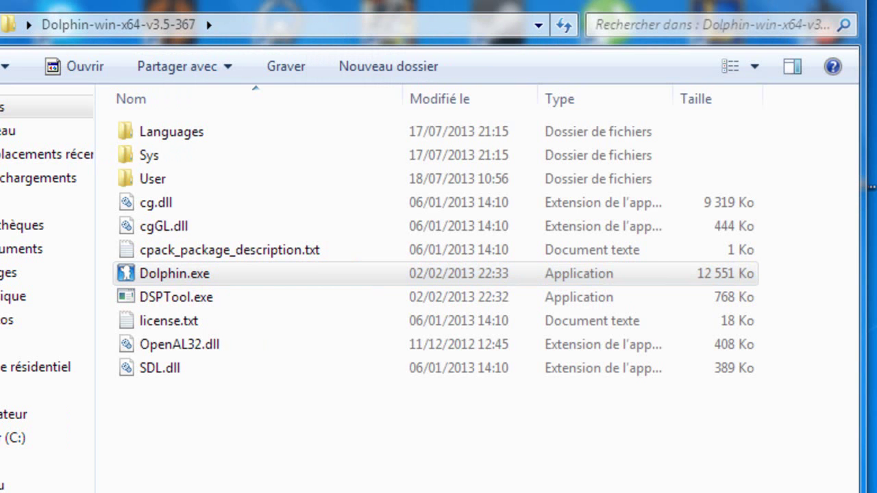
# Step: Move vcomp100.dll back into the Dolphin-win-x64-v3.5-367 folder
pyautogui.moveTo(874, 404); pyautogui.dragTo(562, 411)
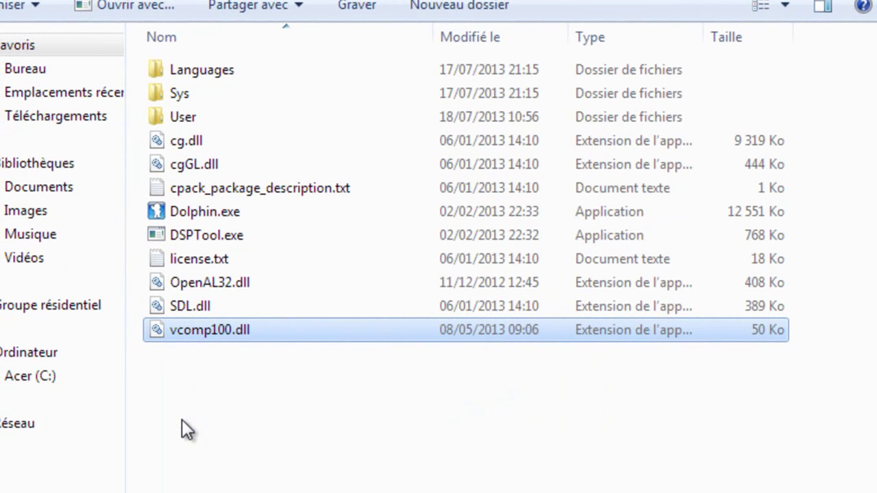
pyautogui.moveTo(226, 327)
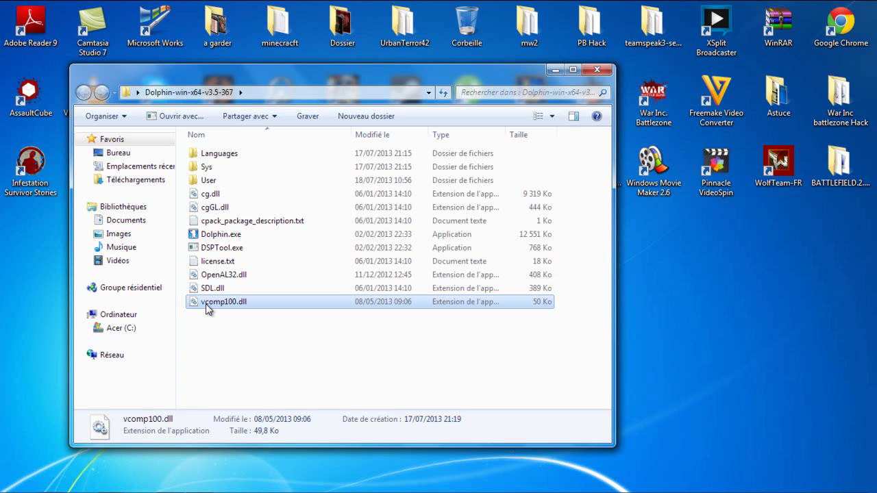
# Step: Look up Microsoft Visual C++ 2010 x64 Redistributable in the list of installed programs, showing its full name, and close the list
pyautogui.click(17, 484)
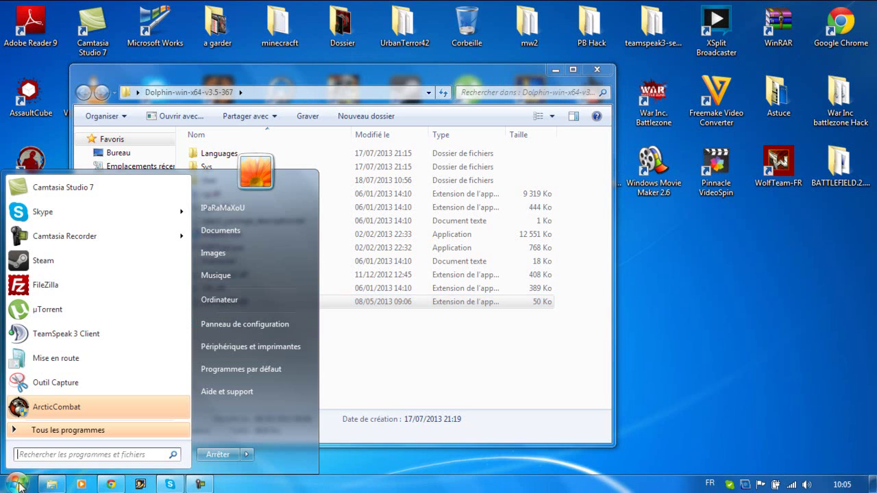
pyautogui.click(222, 303)
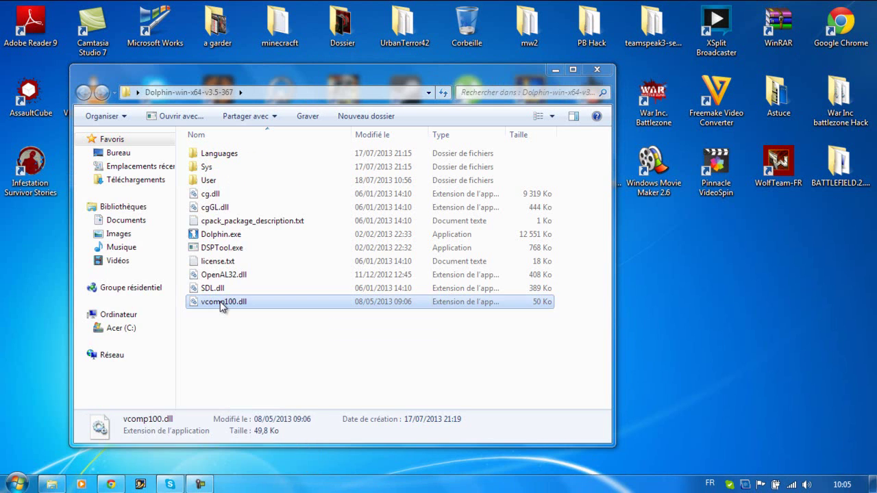
pyautogui.click(312, 133)
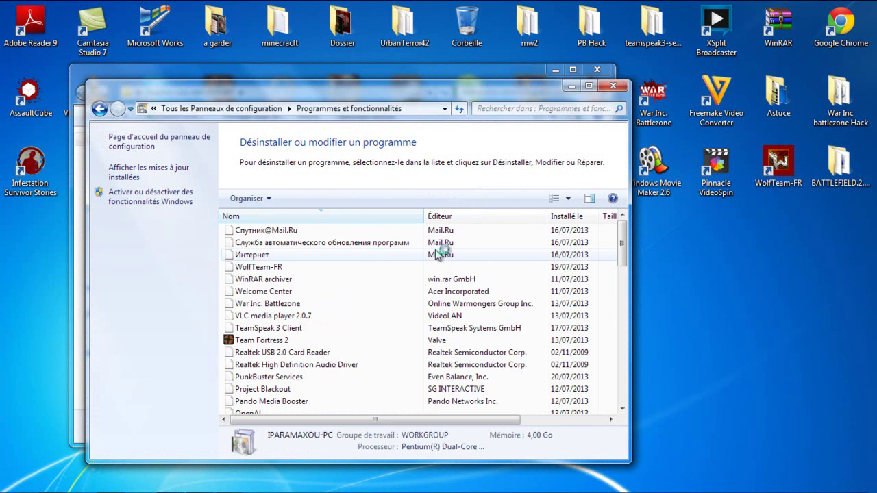
pyautogui.moveTo(624, 237); pyautogui.dragTo(631, 294)
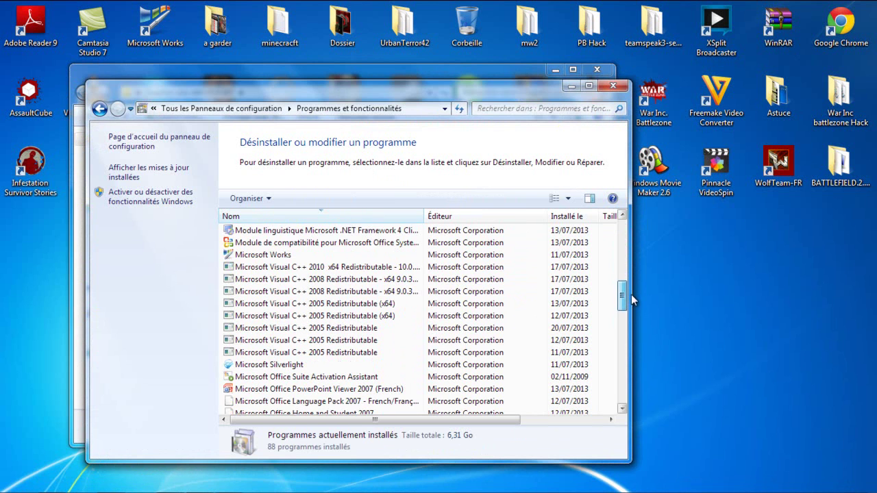
pyautogui.click(353, 269)
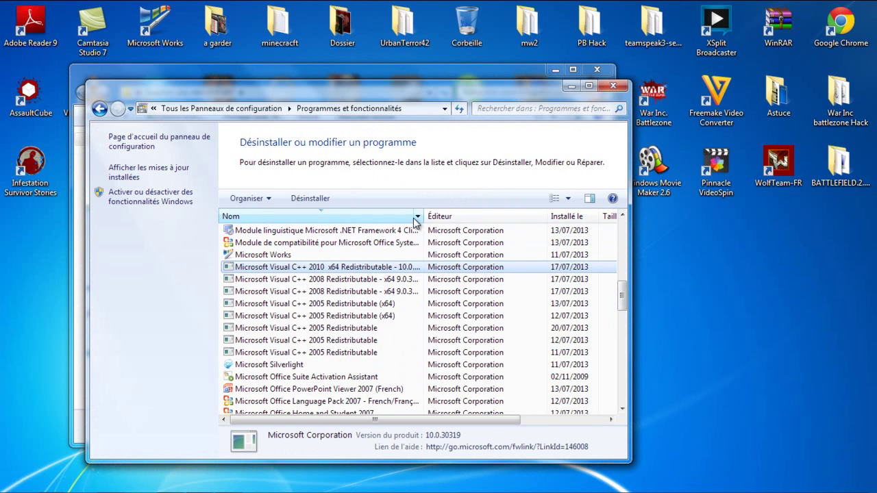
pyautogui.moveTo(428, 216); pyautogui.dragTo(490, 217)
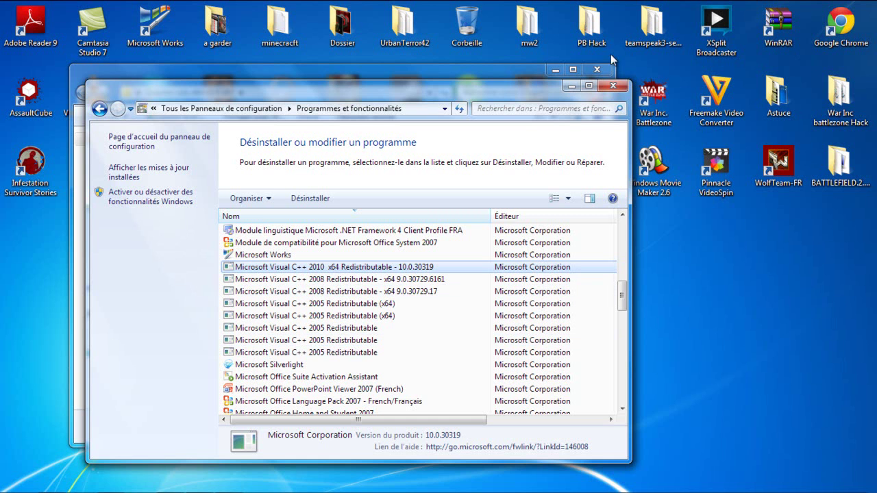
pyautogui.click(603, 86)
# Step: Launch Dolphin.exe from its folder and rearrange the windows so the emulator is in front and the ISO WII folder is uncovered
pyautogui.moveTo(394, 79); pyautogui.dragTo(602, 89)
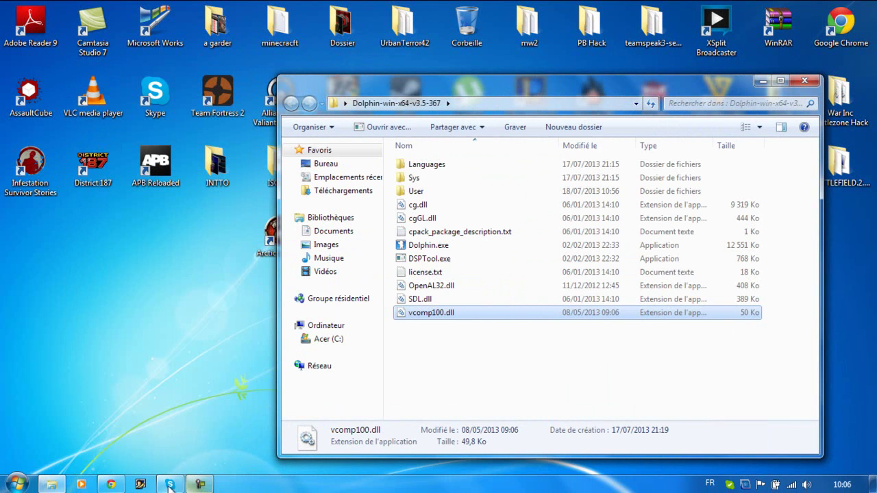
pyautogui.click(414, 246)
pyautogui.doubleClick(414, 247)
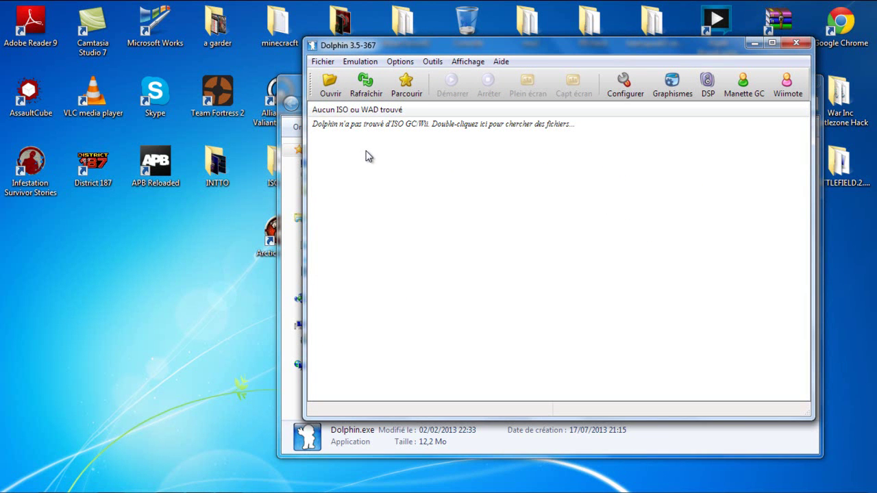
pyautogui.moveTo(326, 48); pyautogui.dragTo(366, 49)
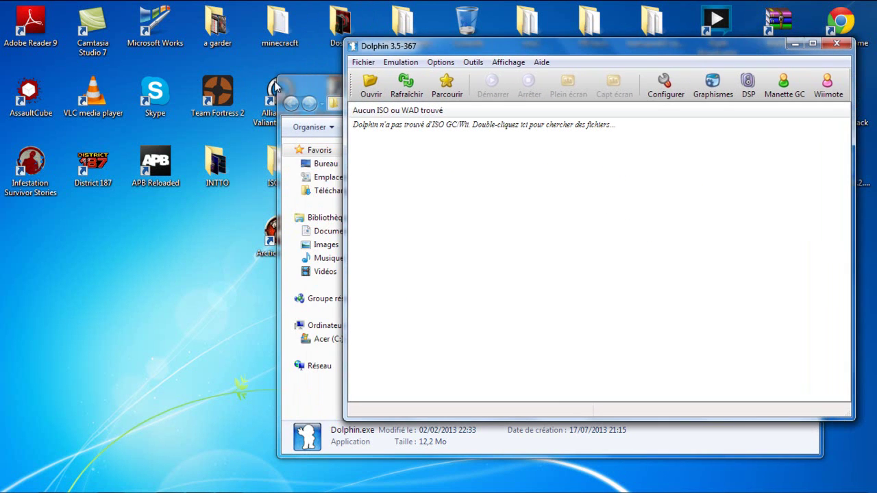
pyautogui.moveTo(298, 88); pyautogui.dragTo(350, 145)
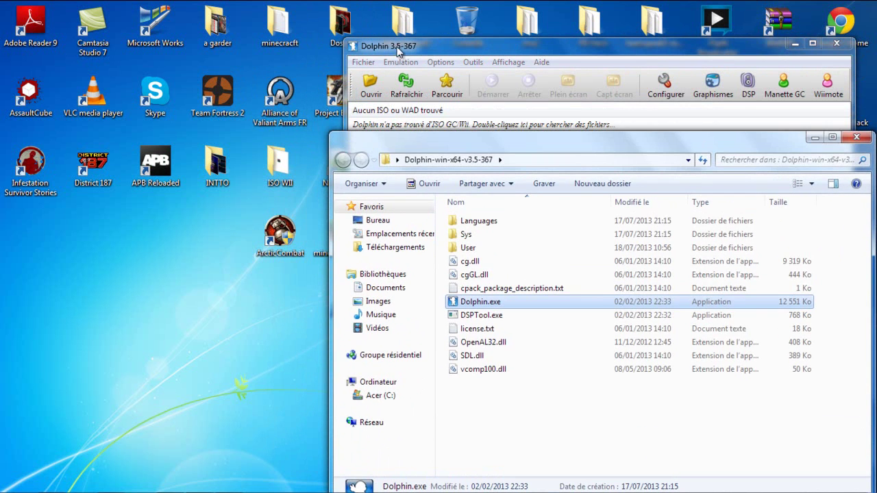
pyautogui.click(398, 50)
pyautogui.moveTo(397, 50); pyautogui.dragTo(387, 59)
# Step: View the contents of the desktop's ISO WII folder, close it, and reposition the Dolphin emulator window
pyautogui.doubleClick(279, 162)
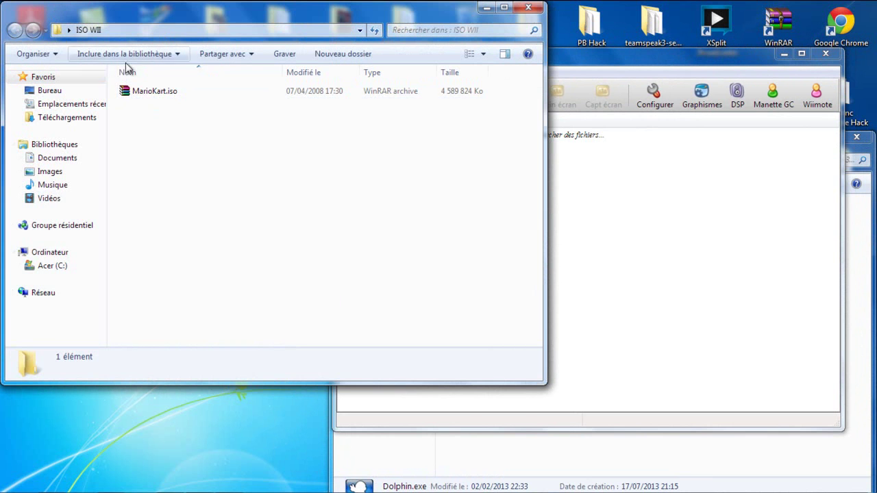
pyautogui.click(528, 8)
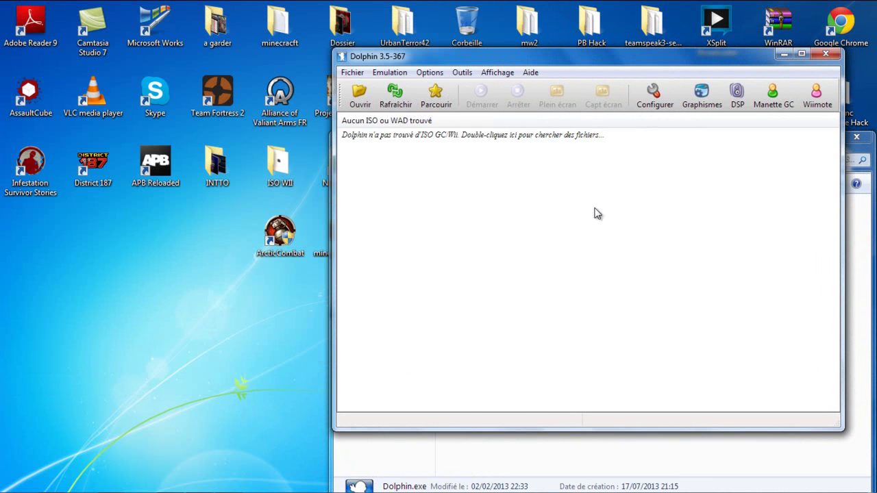
pyautogui.moveTo(371, 60); pyautogui.dragTo(223, 71)
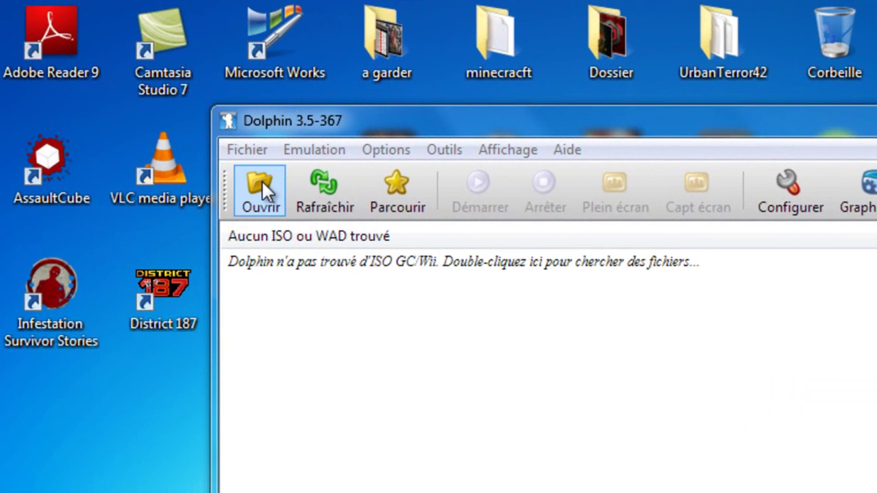
# Step: Load MarioKart.iso from the desktop's ISO WII folder into the emulator so that the game starts
pyautogui.click(263, 181)
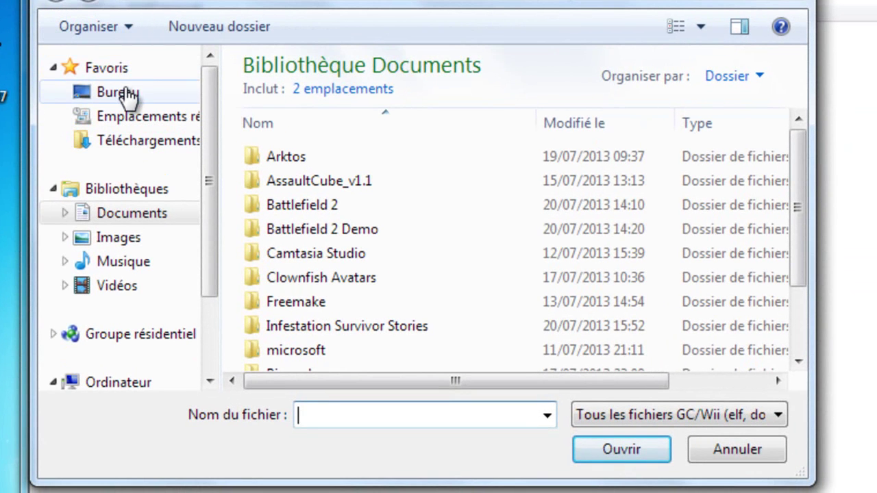
pyautogui.click(131, 96)
pyautogui.moveTo(792, 117); pyautogui.dragTo(801, 206)
pyautogui.doubleClick(333, 318)
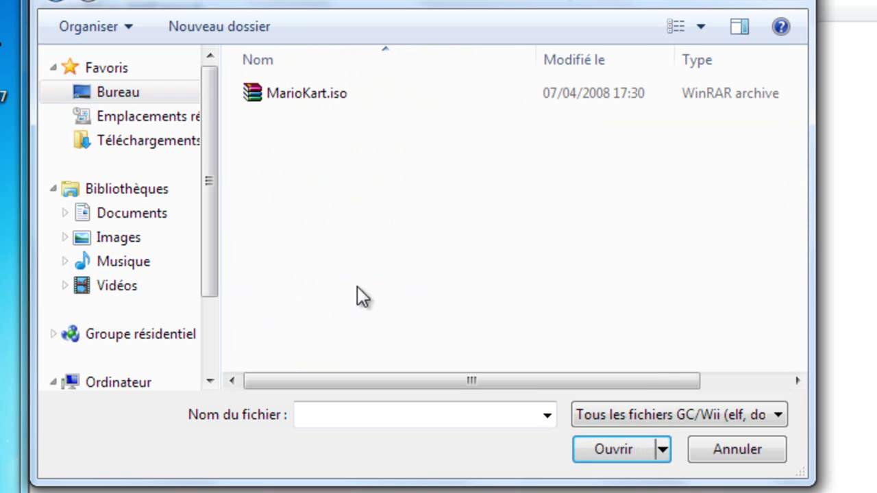
pyautogui.click(307, 94)
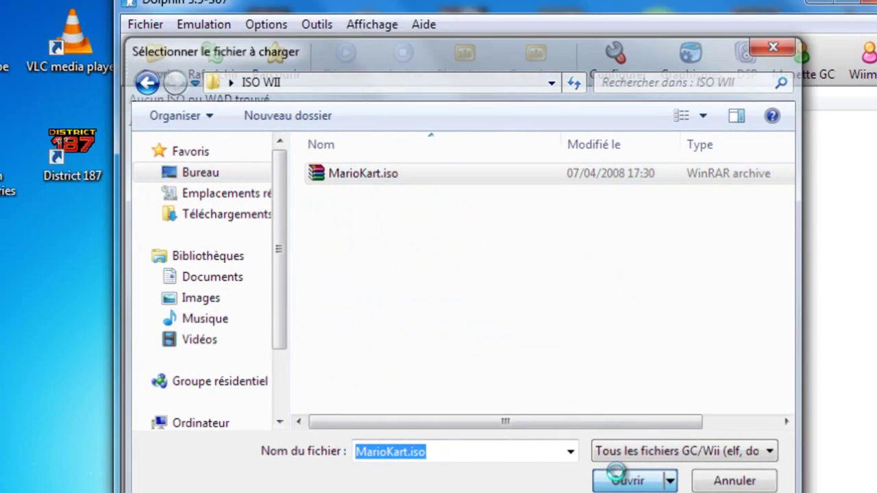
pyautogui.click(585, 458)
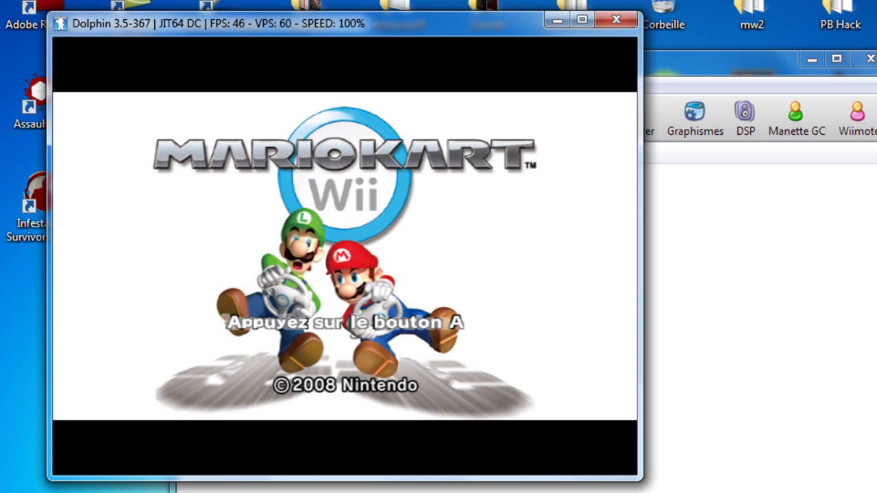
# Step: Go past the Mario Kart Wii title screen and choose the existing Player licence to reach the game's main menu
pyautogui.click(198, 284)
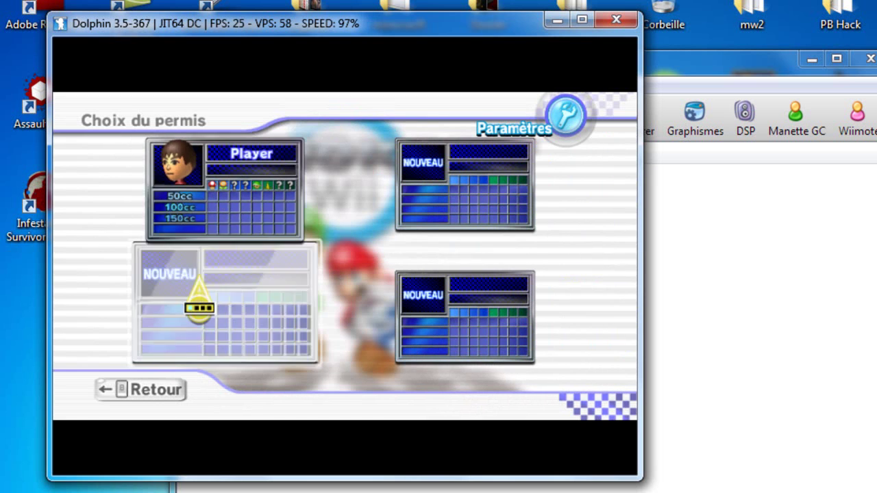
pyautogui.click(206, 213)
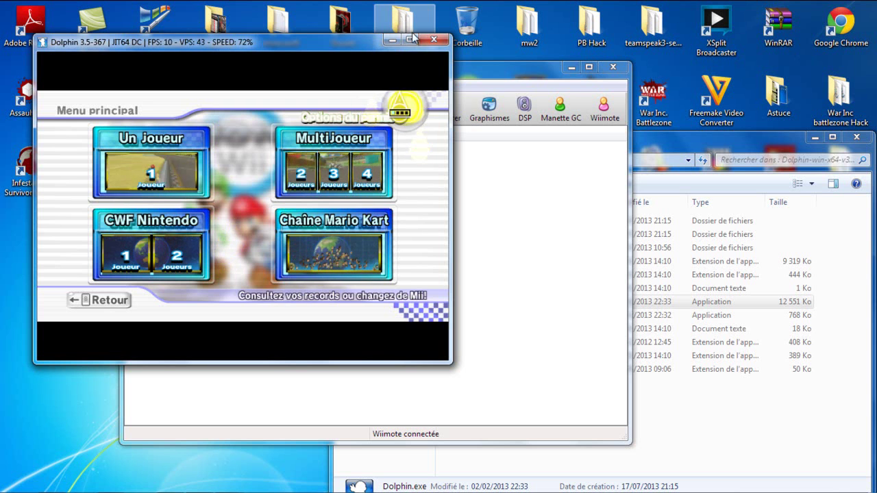
# Step: Close the running game's window and reposition the Dolphin emulator window on the desktop
pyautogui.click(432, 41)
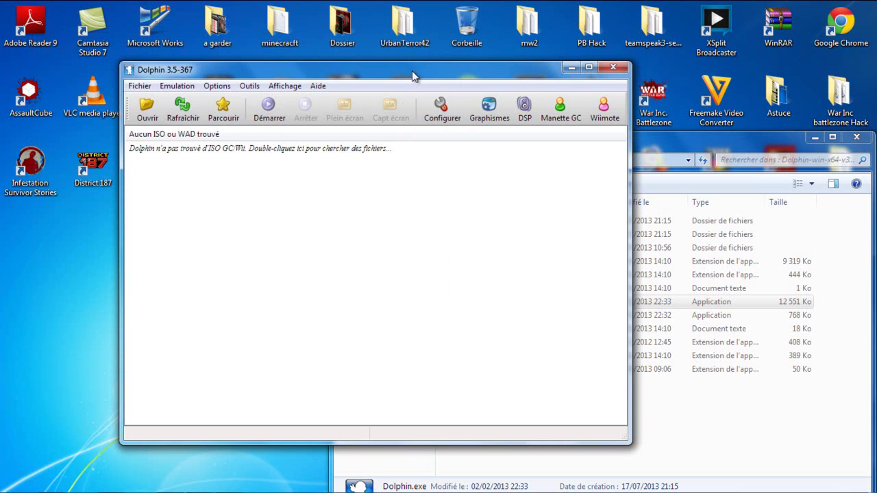
pyautogui.moveTo(400, 77); pyautogui.dragTo(470, 66)
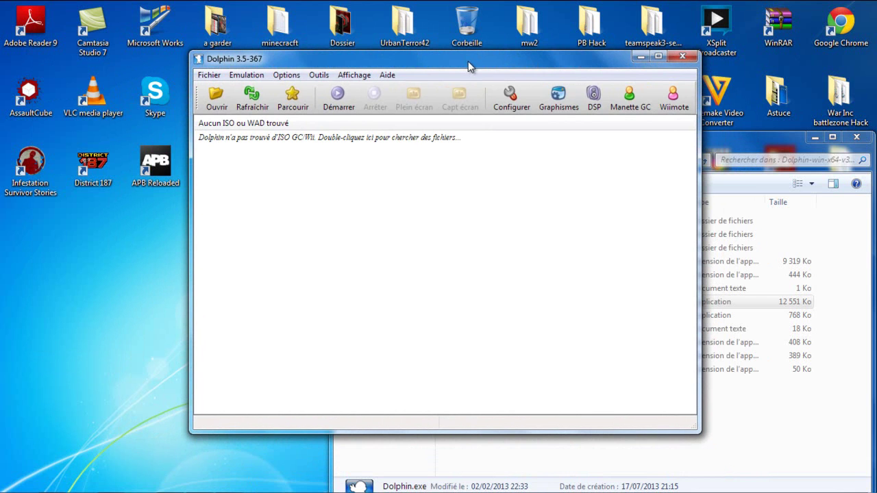